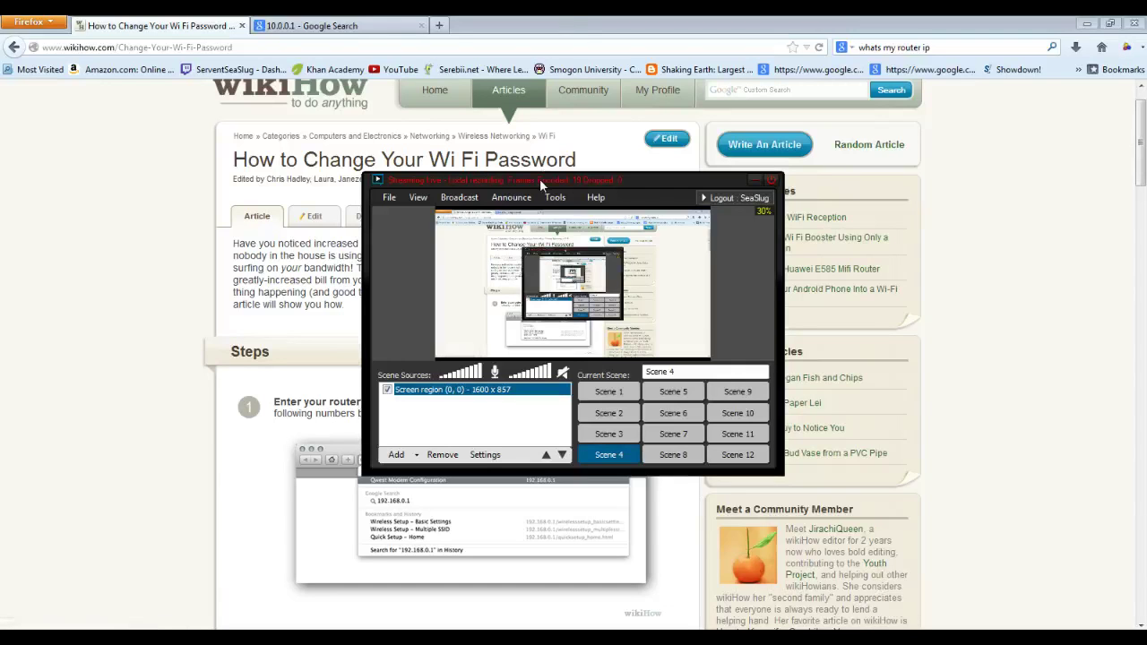
- Bring the Firefox window with the wikiHow Wi-Fi password article to the front
{"action": "left_click", "coordinate": [572, 18]}
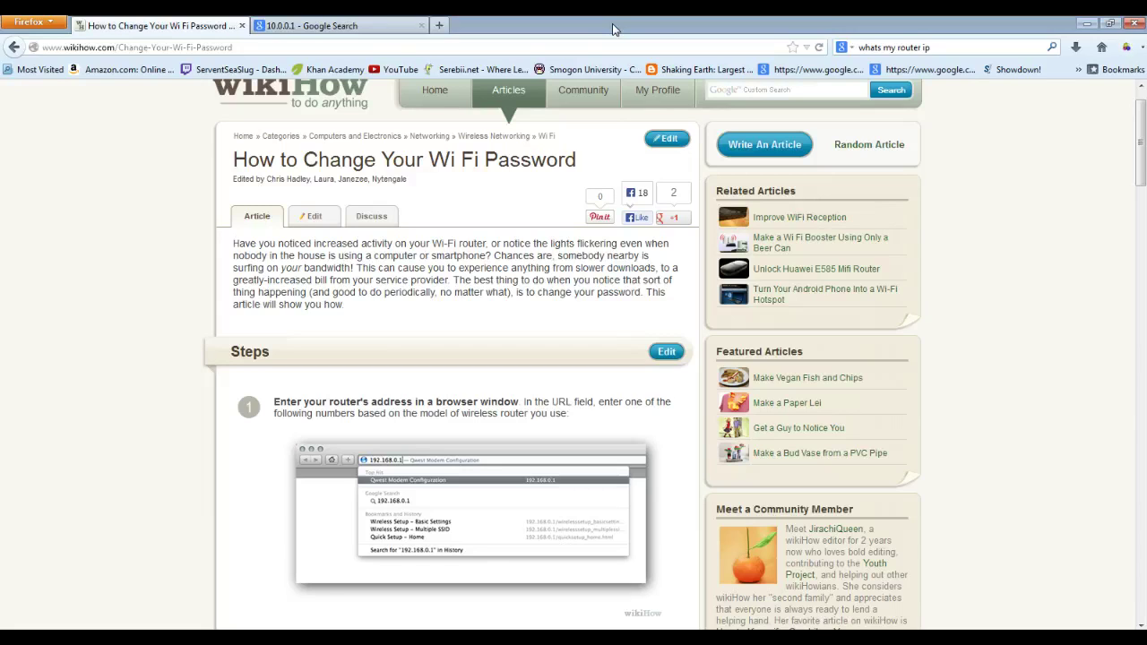
{"action": "scroll", "coordinate": [1138, 144], "scroll_direction": "down", "scroll_amount": 2}
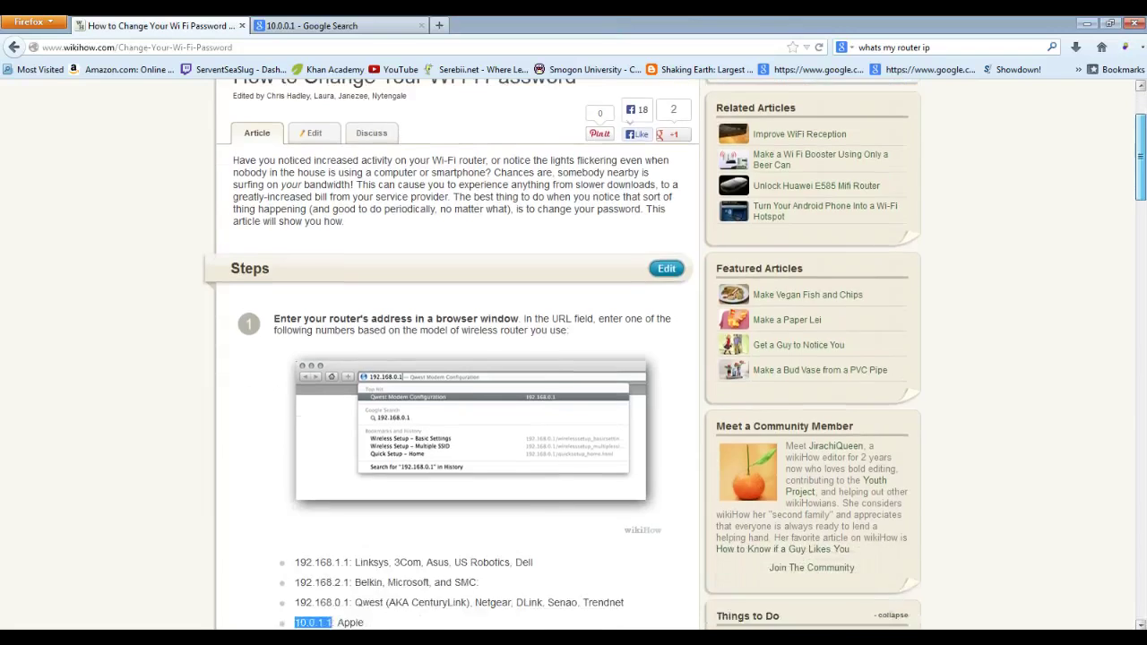
{"action": "scroll", "coordinate": [573, 358], "scroll_direction": "down", "scroll_amount": 10}
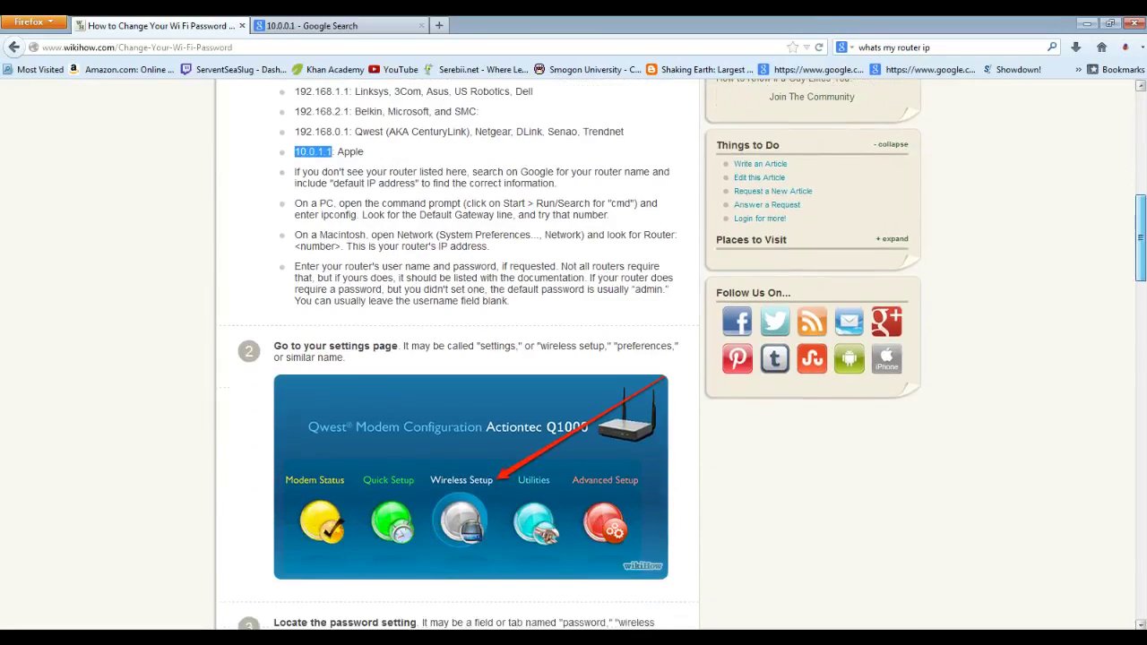
{"action": "scroll", "coordinate": [573, 359], "scroll_direction": "down", "scroll_amount": 3}
{"action": "scroll", "coordinate": [1139, 340], "scroll_direction": "down", "scroll_amount": 7}
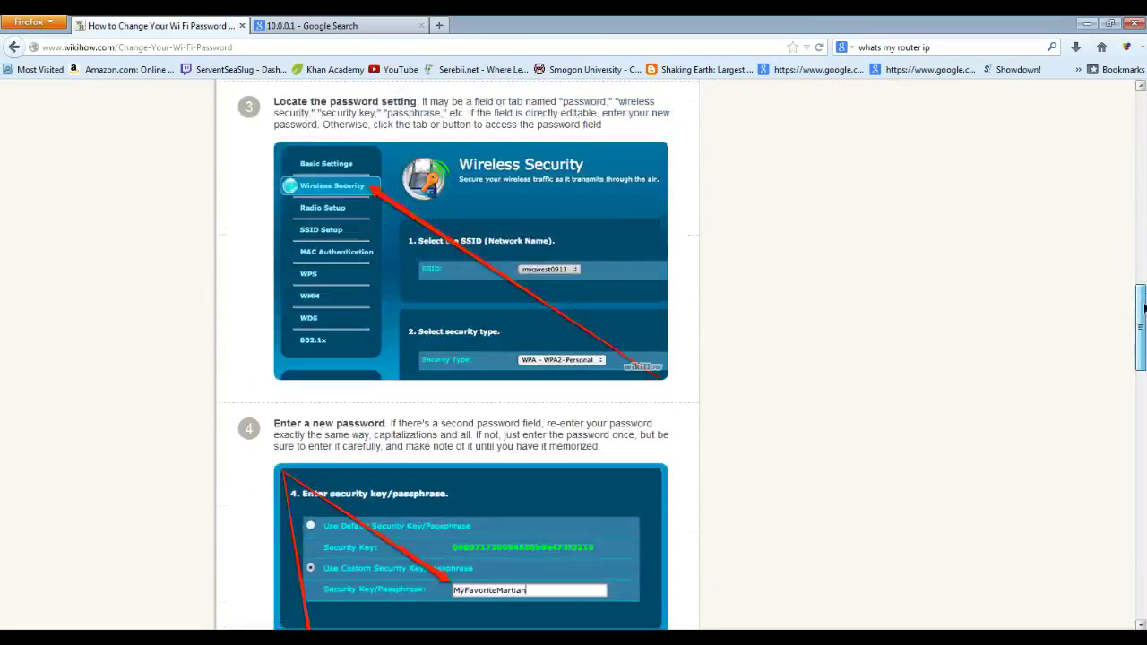
{"action": "scroll", "coordinate": [1140, 340], "scroll_direction": "down", "scroll_amount": 2}
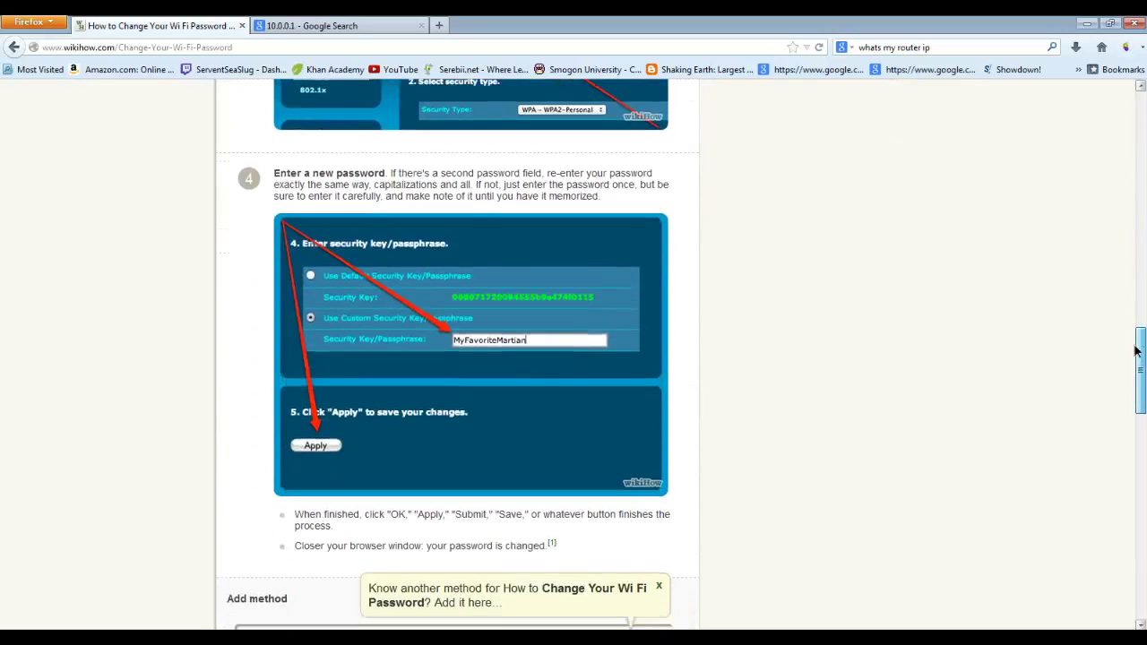
{"action": "scroll", "coordinate": [1136, 350], "scroll_direction": "up", "scroll_amount": 20}
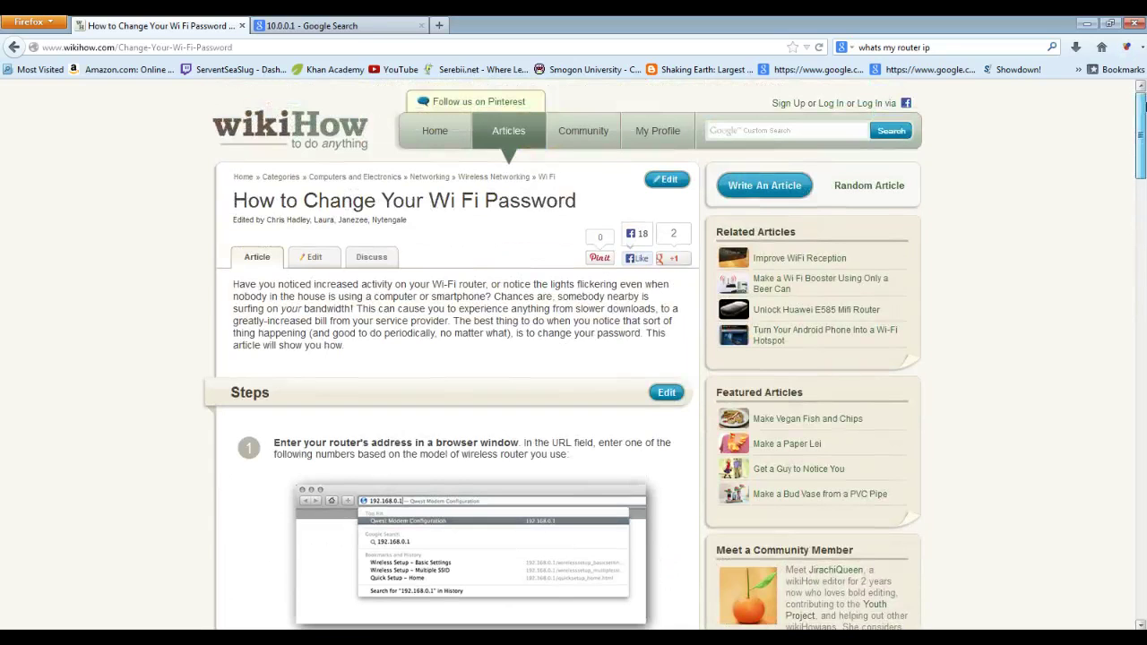
{"action": "mouse_move", "coordinate": [1143, 106]}
{"action": "left_mouse_down"}
{"action": "mouse_move", "coordinate": [1126, 184]}
{"action": "mouse_move", "coordinate": [1136, 107]}
{"action": "left_mouse_up"}
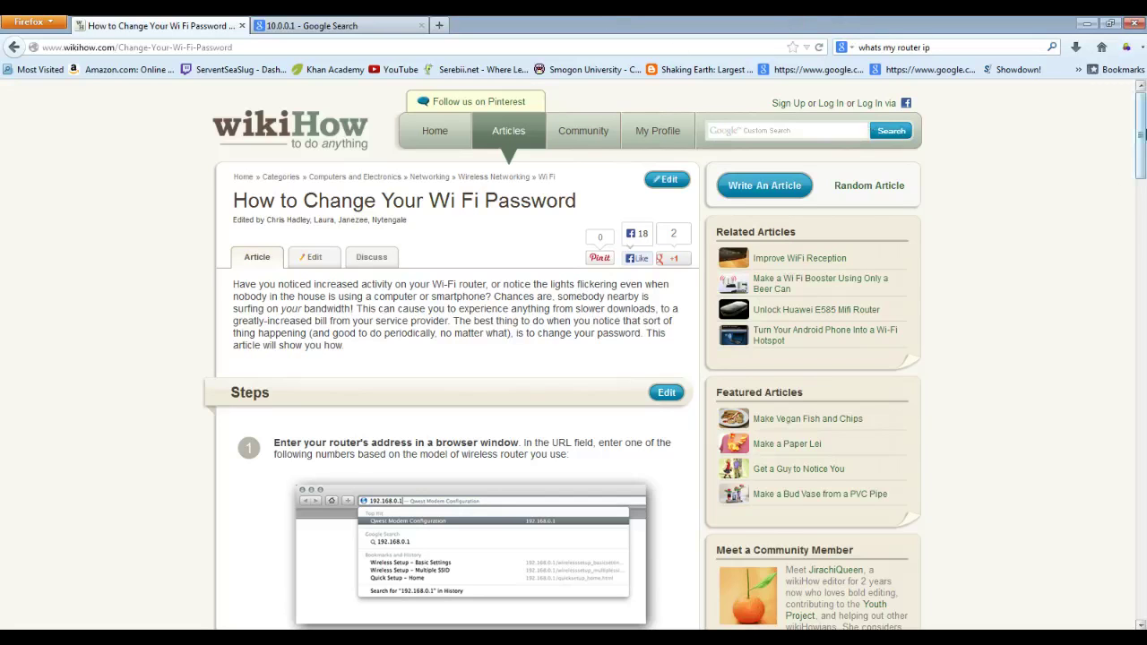
{"action": "scroll", "coordinate": [1140, 134], "scroll_direction": "down", "scroll_amount": 3}
{"action": "left_click_drag", "start_coordinate": [1141, 157], "coordinate": [1120, 333]}
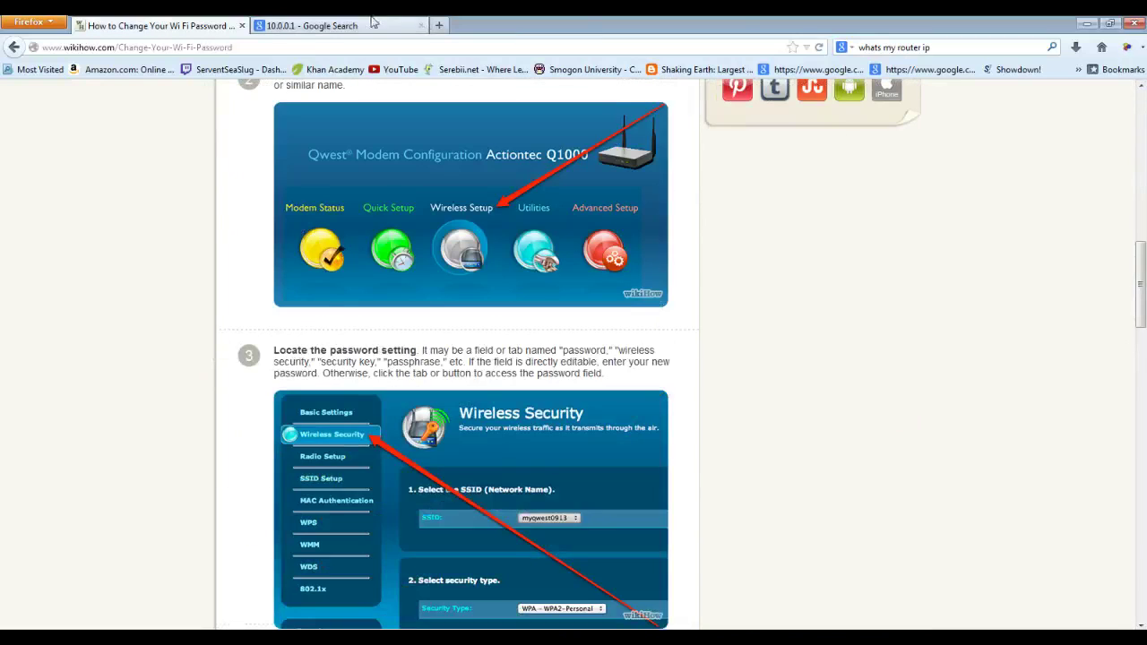
- Switch to the 10.0.0.1 Google results and select the 10.0.0.1 address text
{"action": "left_click", "coordinate": [352, 24]}
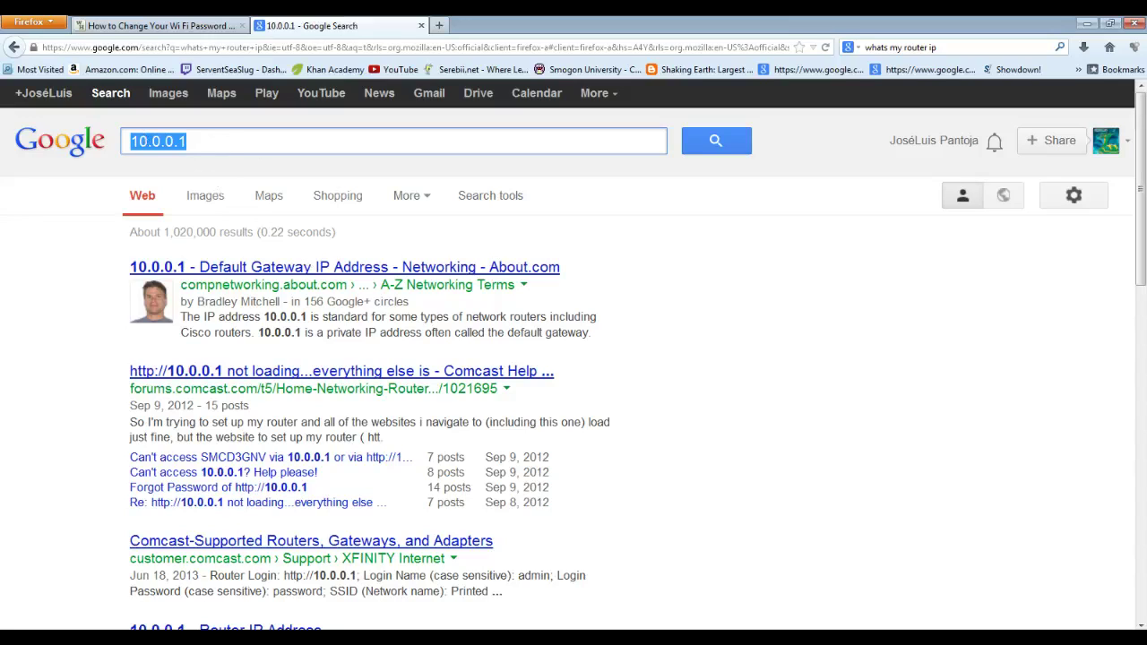
{"action": "left_click", "coordinate": [187, 141]}
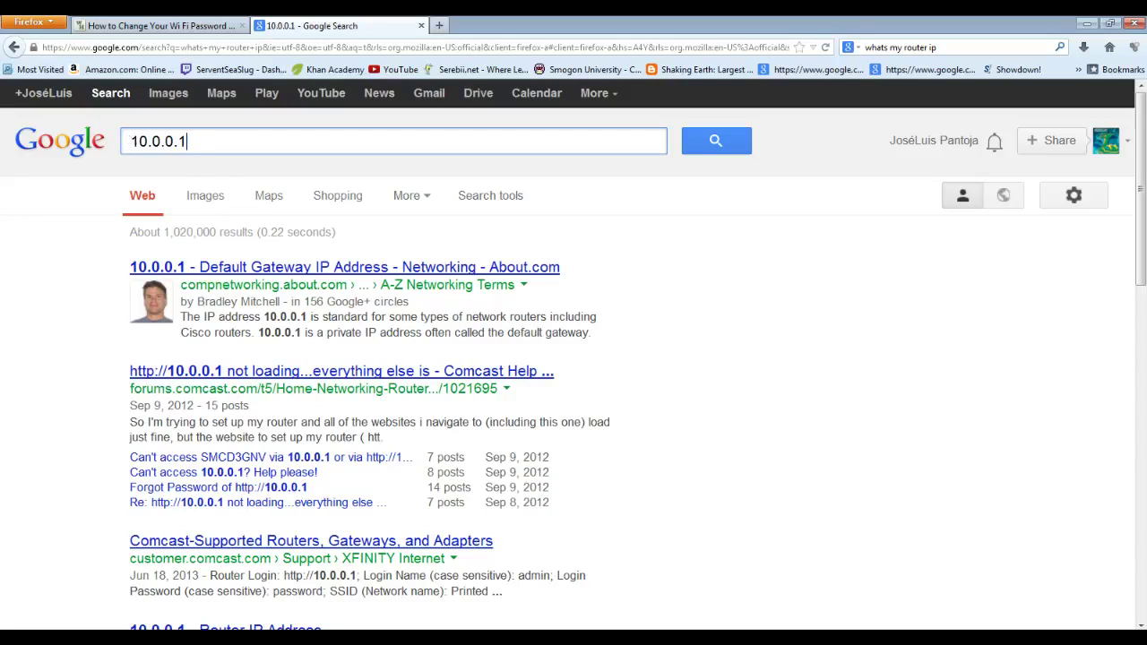
{"action": "left_click_drag", "start_coordinate": [188, 143], "coordinate": [242, 51]}
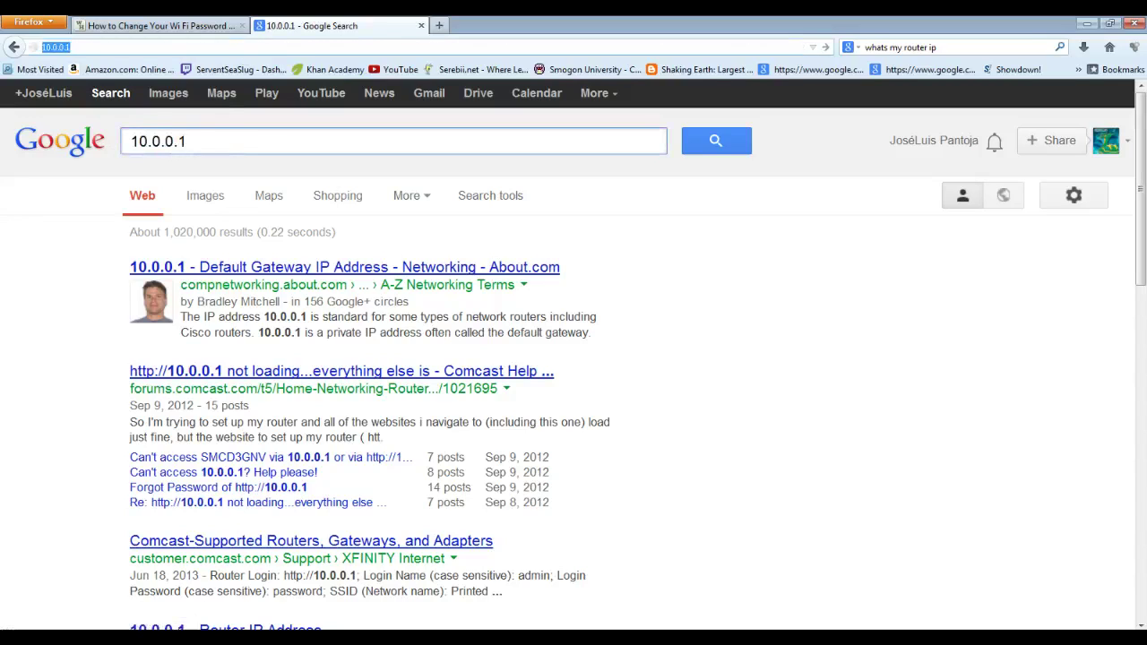
- Load 10.0.0.1 and enter the router's user name and password at the authentication prompt
{"action": "key", "text": "Return"}
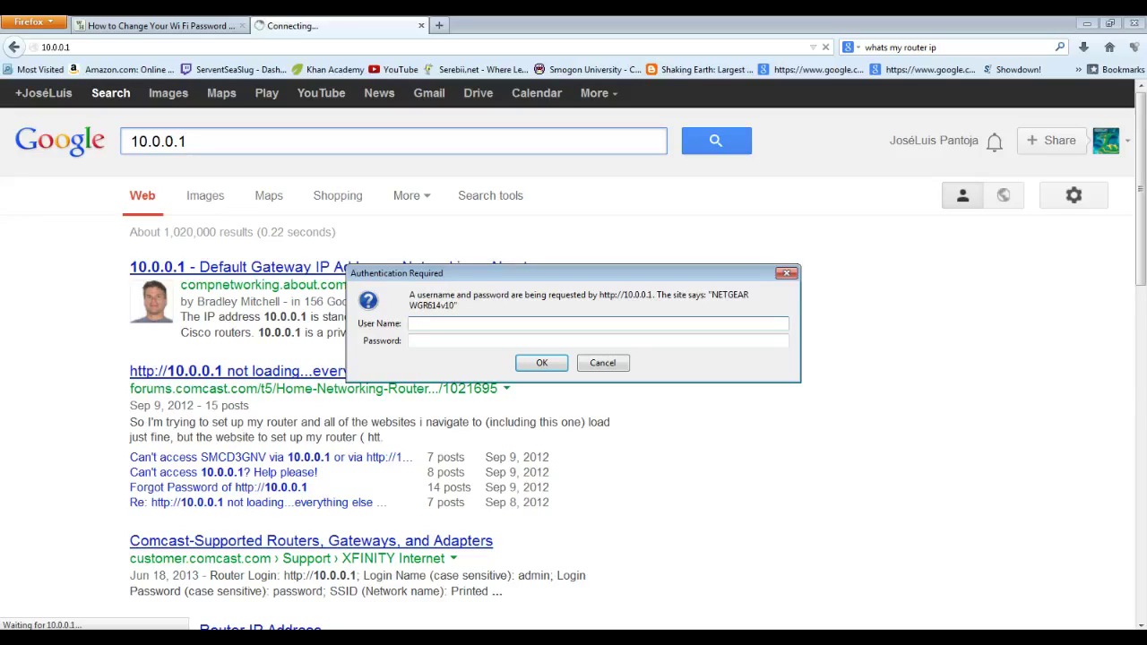
{"action": "type", "text": "admin"}
{"action": "key", "text": "Tab"}
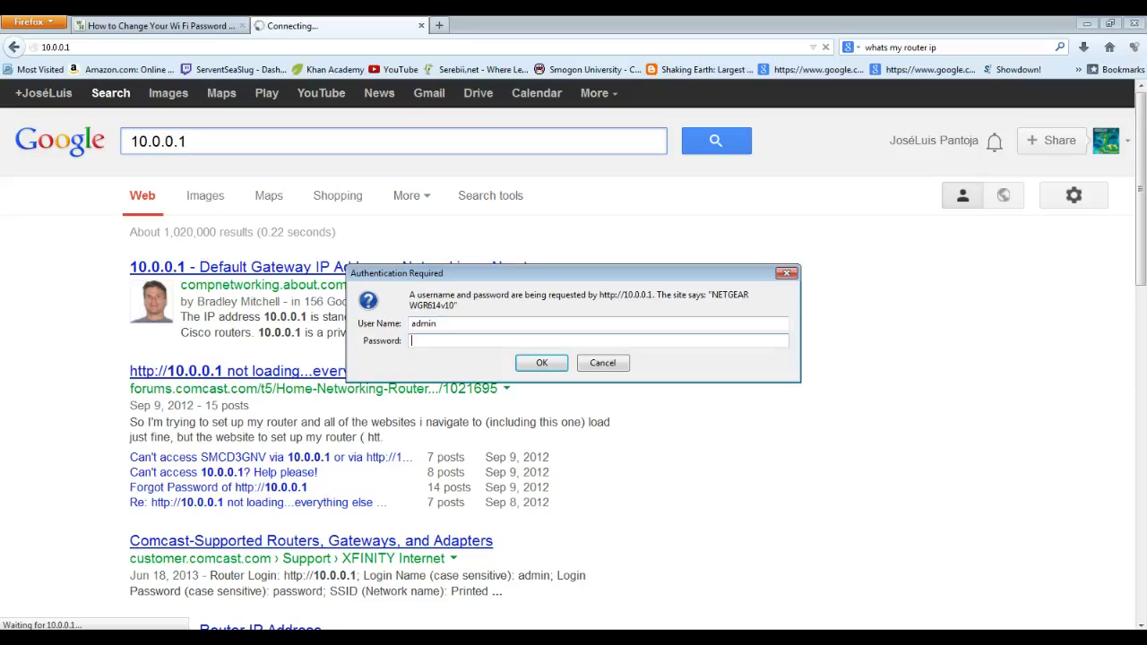
{"action": "type", "text": "password"}
- Submit the router login and open the Wireless settings page from the genie home page
{"action": "left_click", "coordinate": [542, 364]}
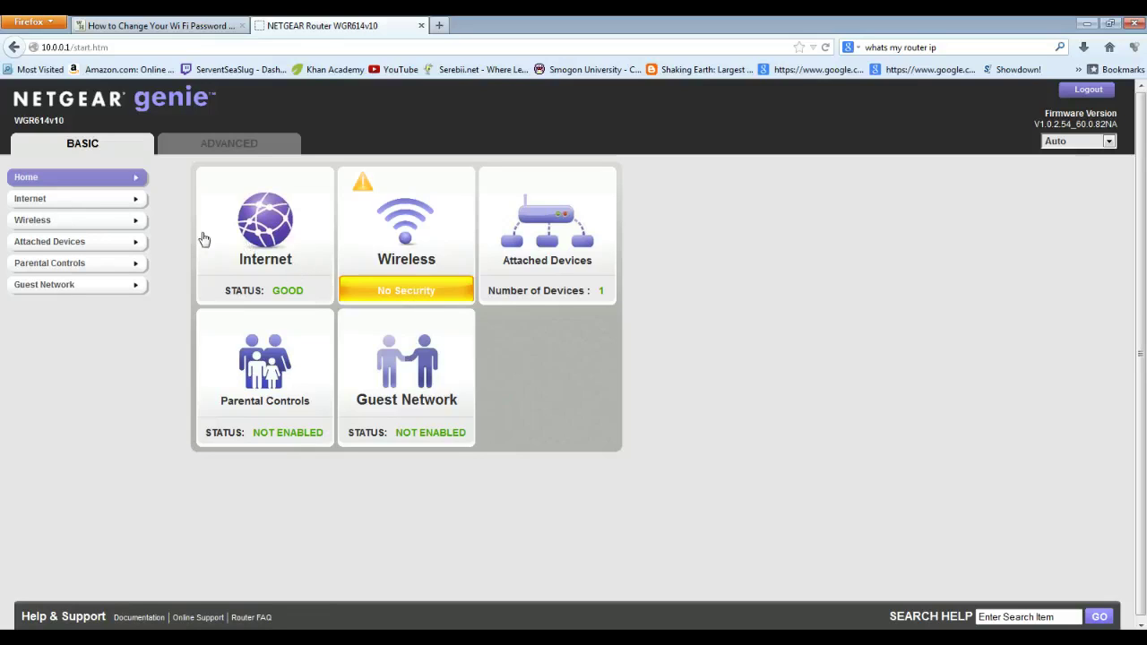
{"action": "left_click", "coordinate": [391, 296]}
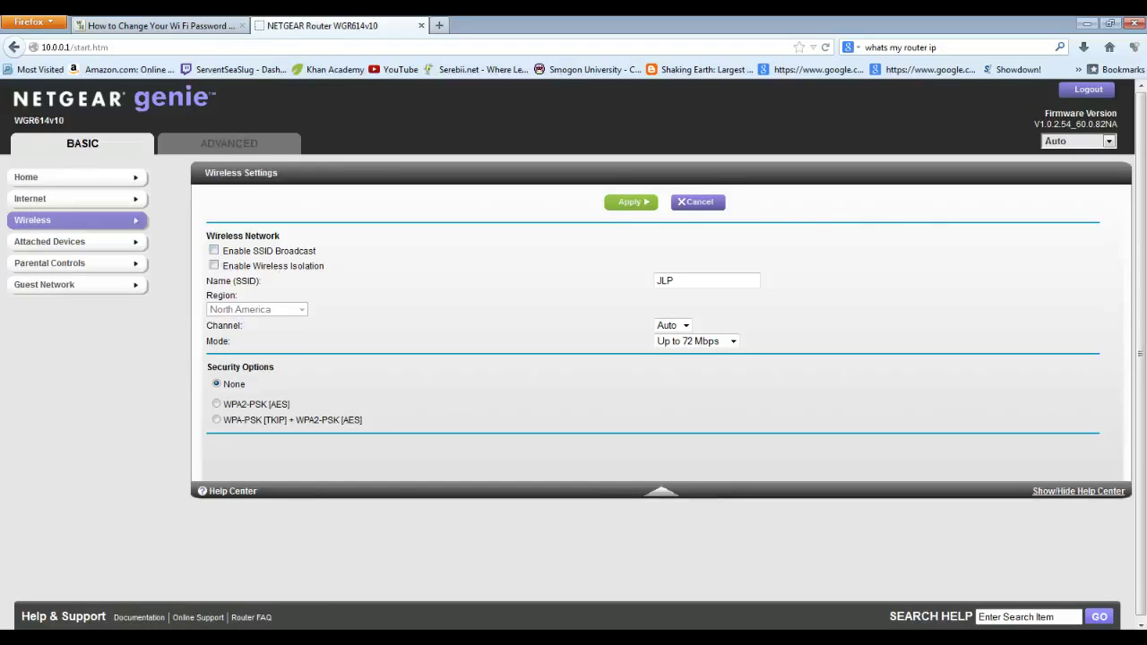
- Choose WPA-PSK [TKIP] + WPA2-PSK [AES] security and dismiss the speed warning
{"action": "left_click_drag", "start_coordinate": [253, 251], "coordinate": [319, 261]}
{"action": "left_click", "coordinate": [330, 261]}
{"action": "left_click", "coordinate": [218, 418]}
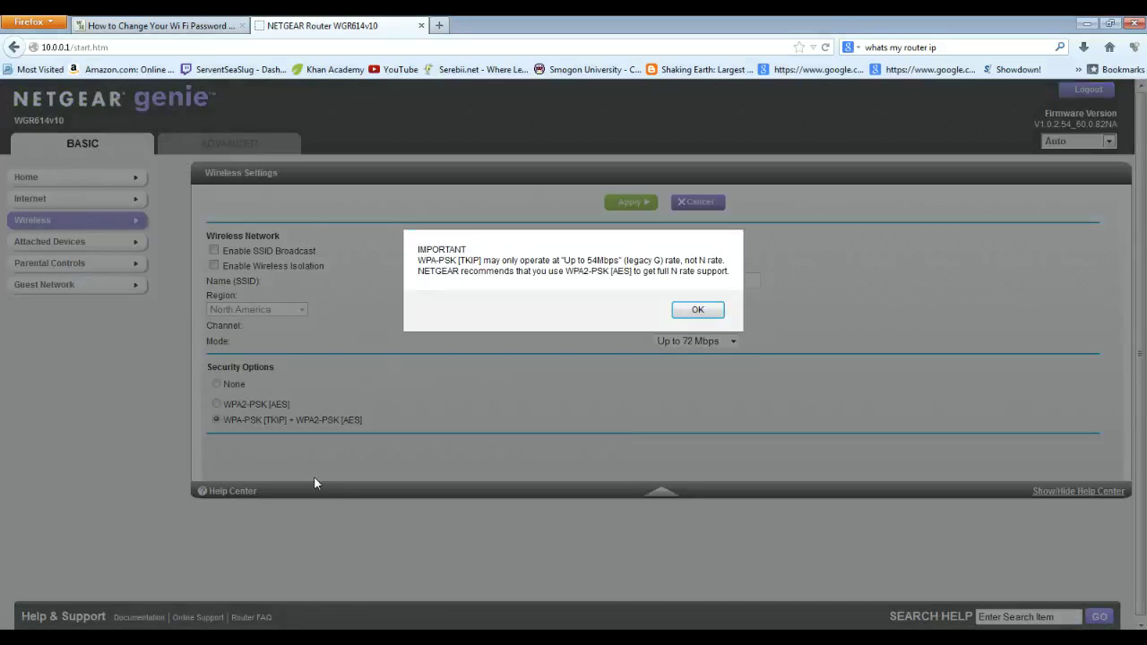
{"action": "left_click", "coordinate": [683, 311]}
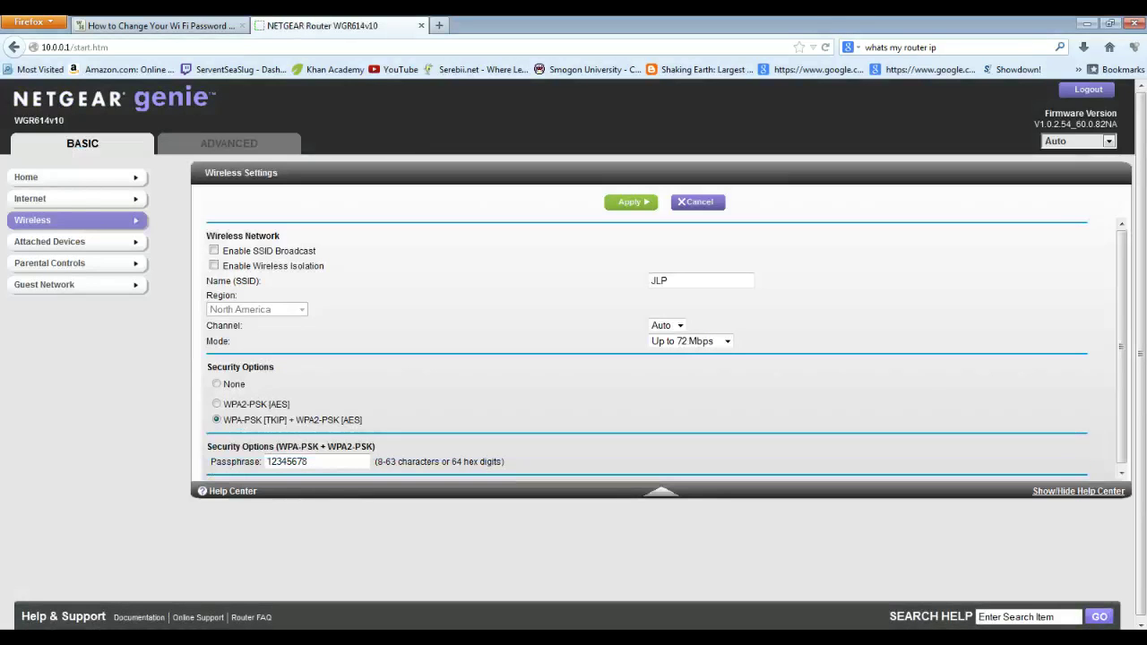
- Switch the security option to WPA2-PSK [AES] only
{"action": "mouse_move", "coordinate": [236, 420]}
{"action": "left_mouse_down"}
{"action": "mouse_move", "coordinate": [382, 428]}
{"action": "mouse_move", "coordinate": [223, 420]}
{"action": "left_mouse_up"}
{"action": "left_click", "coordinate": [383, 427]}
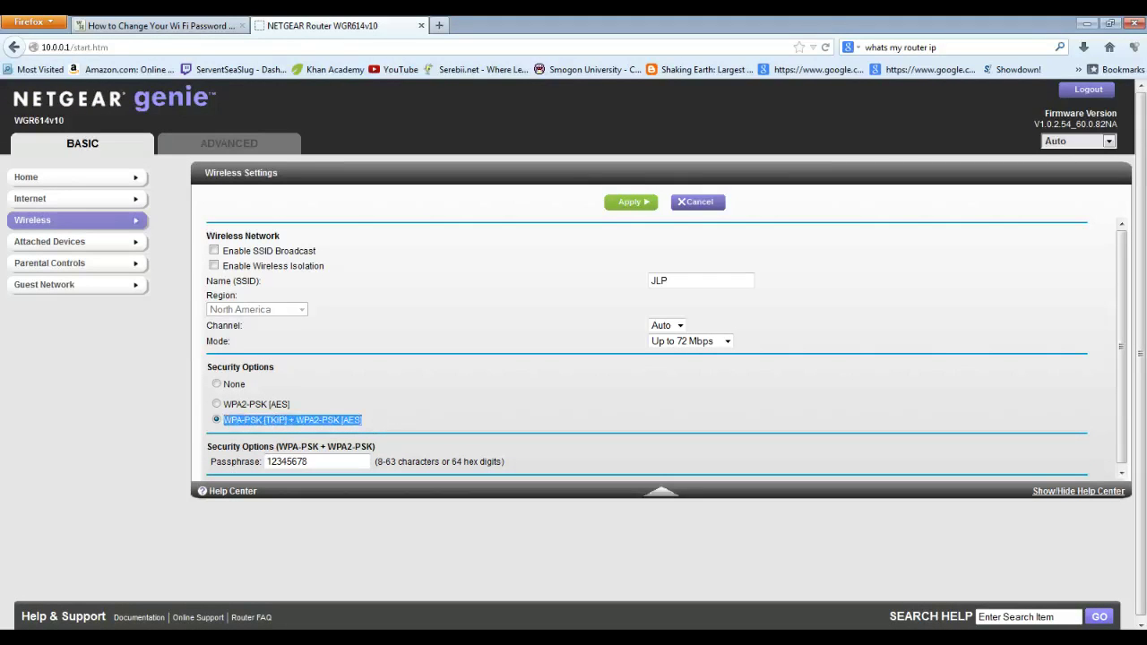
{"action": "left_click", "coordinate": [345, 395]}
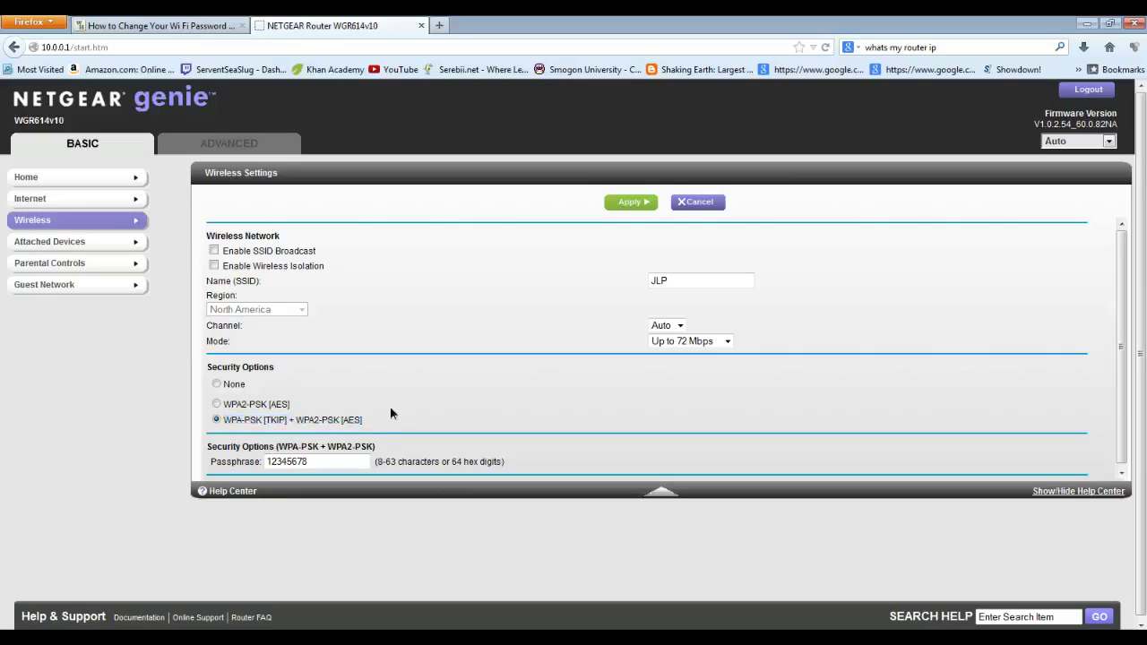
{"action": "left_click_drag", "start_coordinate": [369, 421], "coordinate": [245, 421]}
{"action": "left_click", "coordinate": [317, 404]}
{"action": "left_click", "coordinate": [216, 404]}
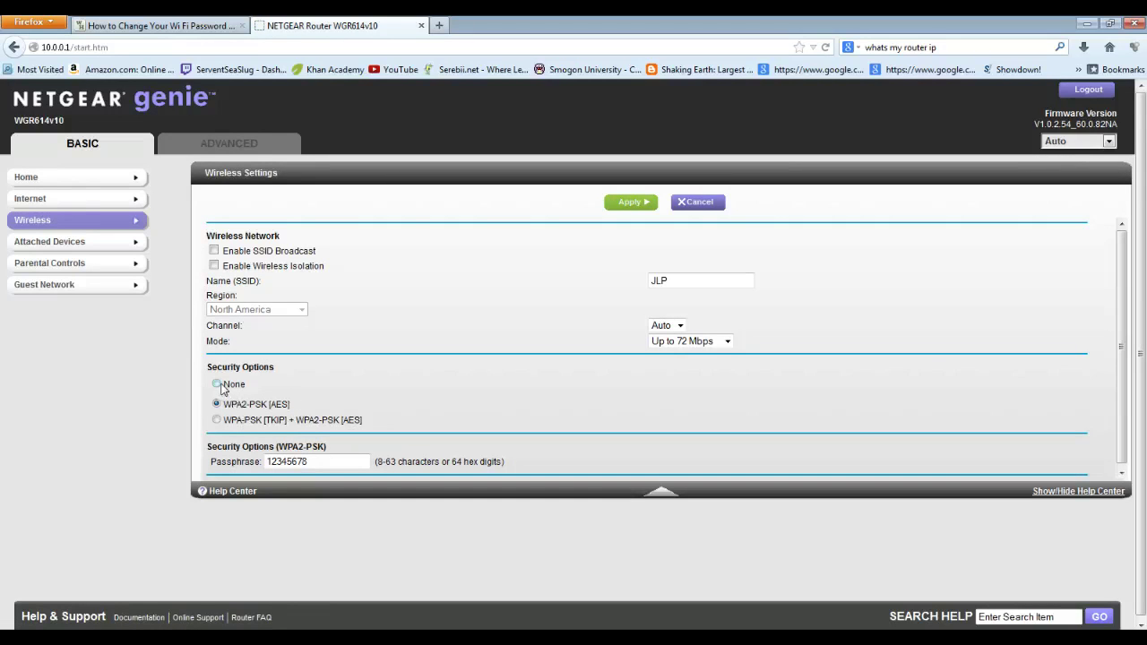
- Set wireless security to None and toggle SSID broadcast on and back off
{"action": "left_click", "coordinate": [216, 383]}
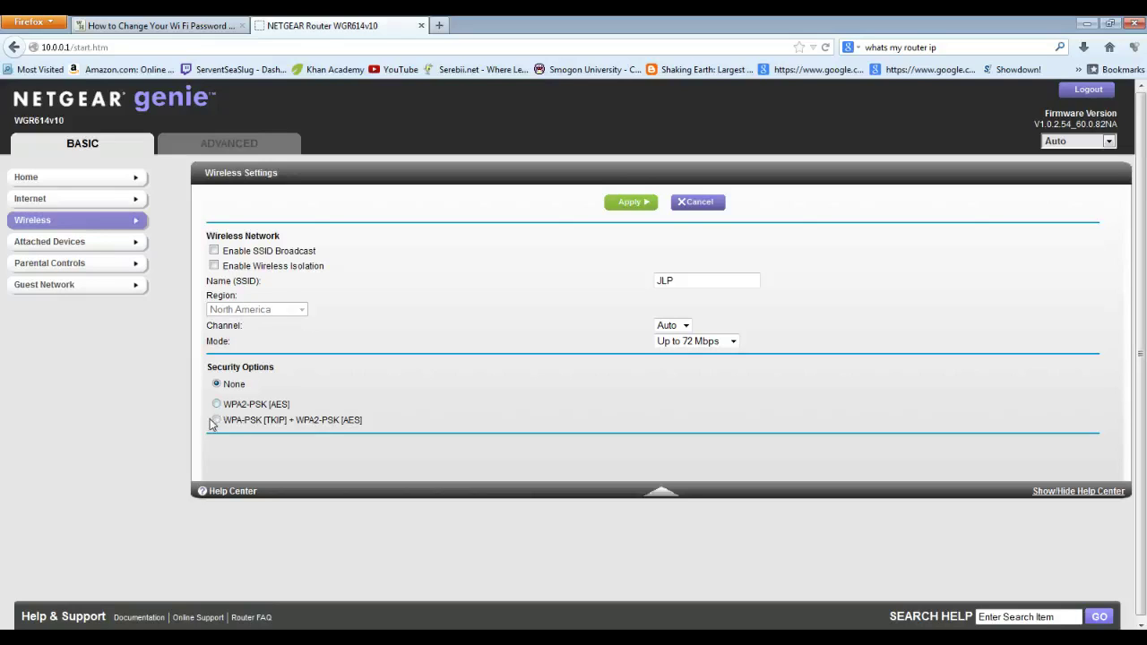
{"action": "left_click", "coordinate": [213, 251]}
{"action": "left_click", "coordinate": [213, 251]}
{"action": "left_click", "coordinate": [75, 47]}
{"action": "left_click", "coordinate": [167, 133]}
- Apply the new wireless settings and check available networks while the router updates
{"action": "left_click", "coordinate": [635, 205]}
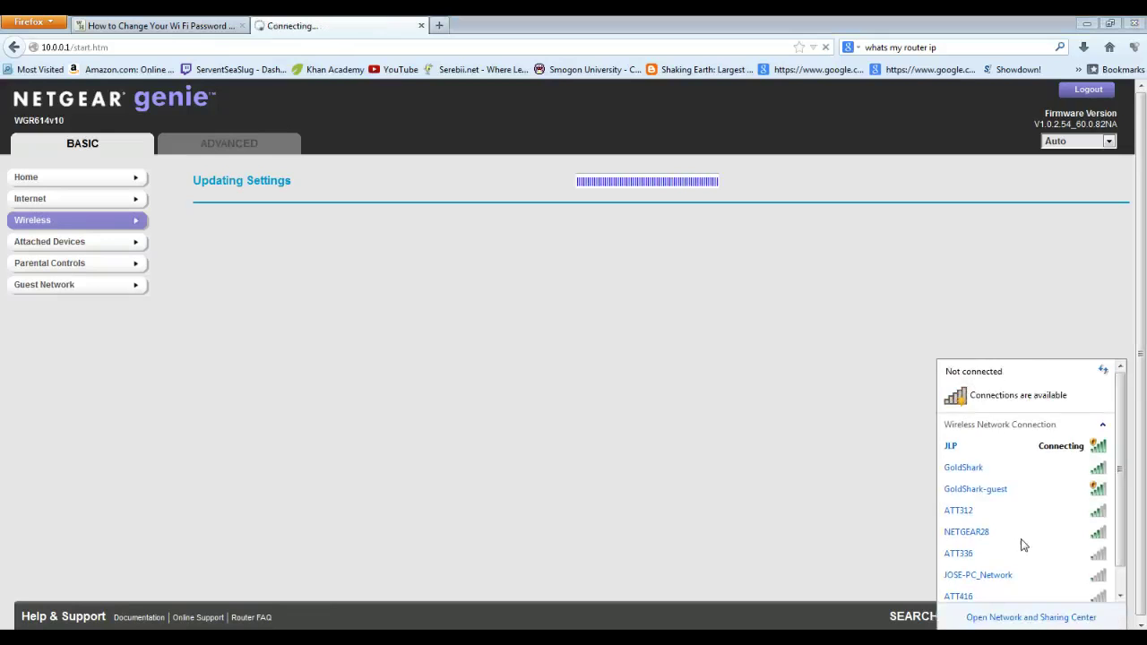
{"action": "left_click", "coordinate": [832, 469]}
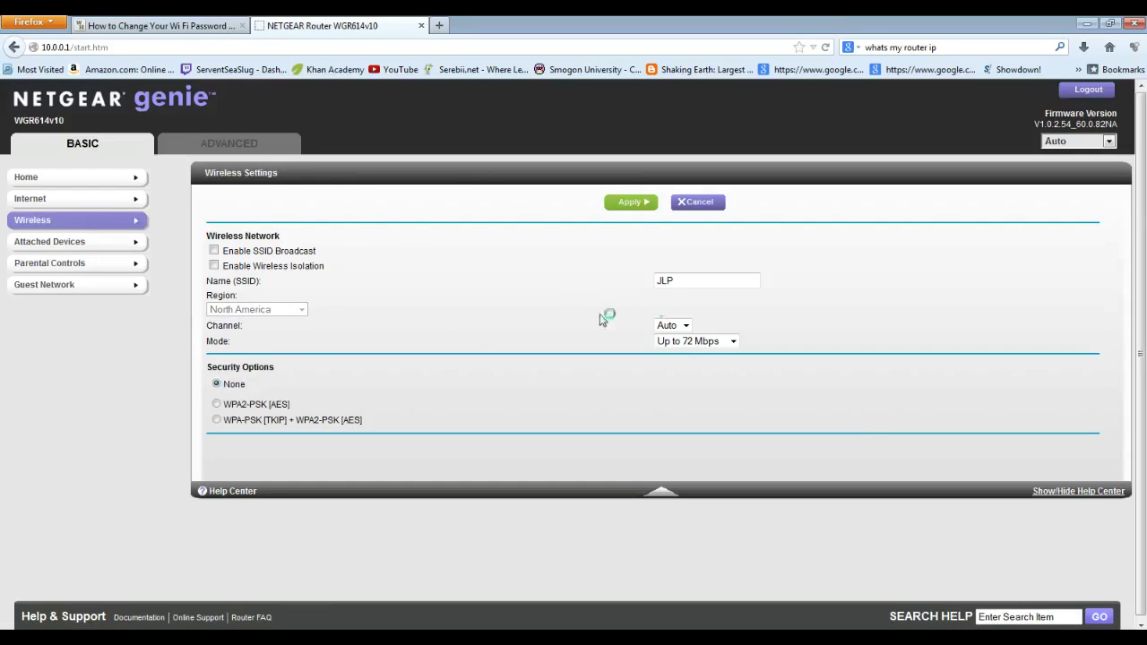
{"action": "double_click", "coordinate": [664, 281]}
{"action": "key", "text": "End"}
{"action": "left_click", "coordinate": [1031, 641]}
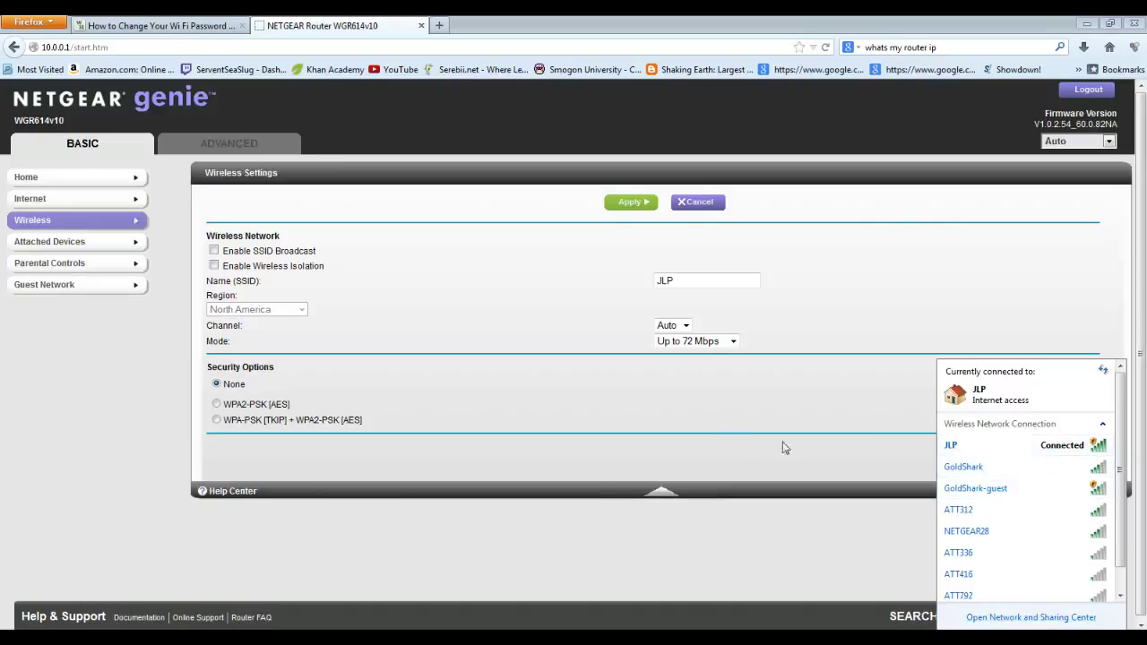
{"action": "left_click", "coordinate": [715, 428]}
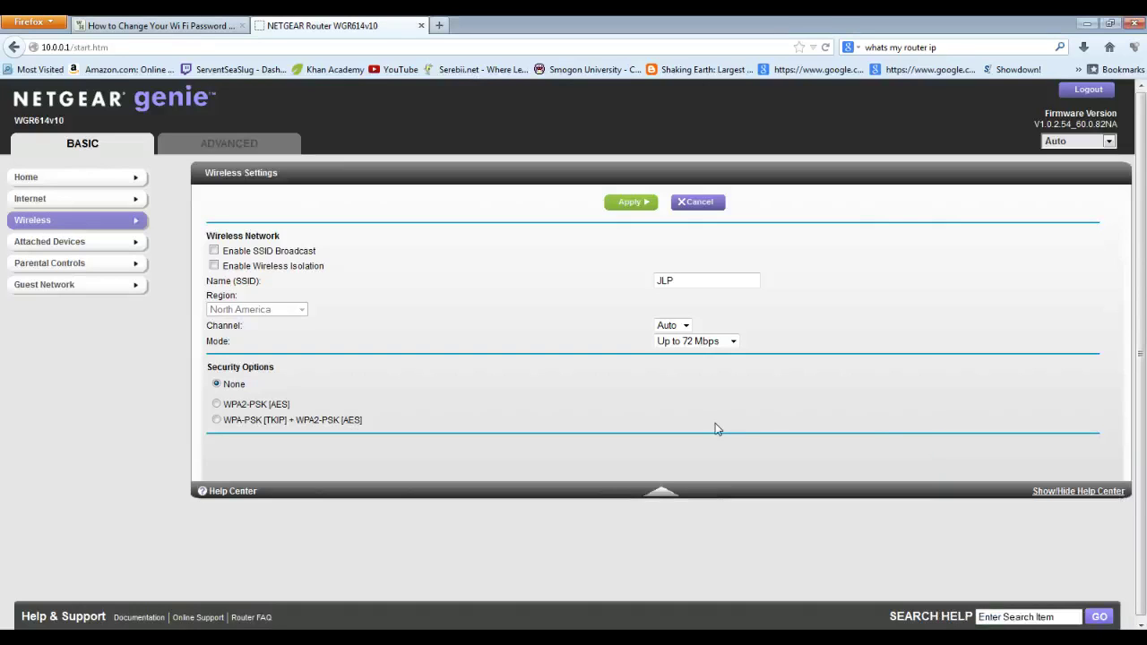
{"action": "left_click", "coordinate": [1079, 143]}
{"action": "left_click", "coordinate": [1082, 146]}
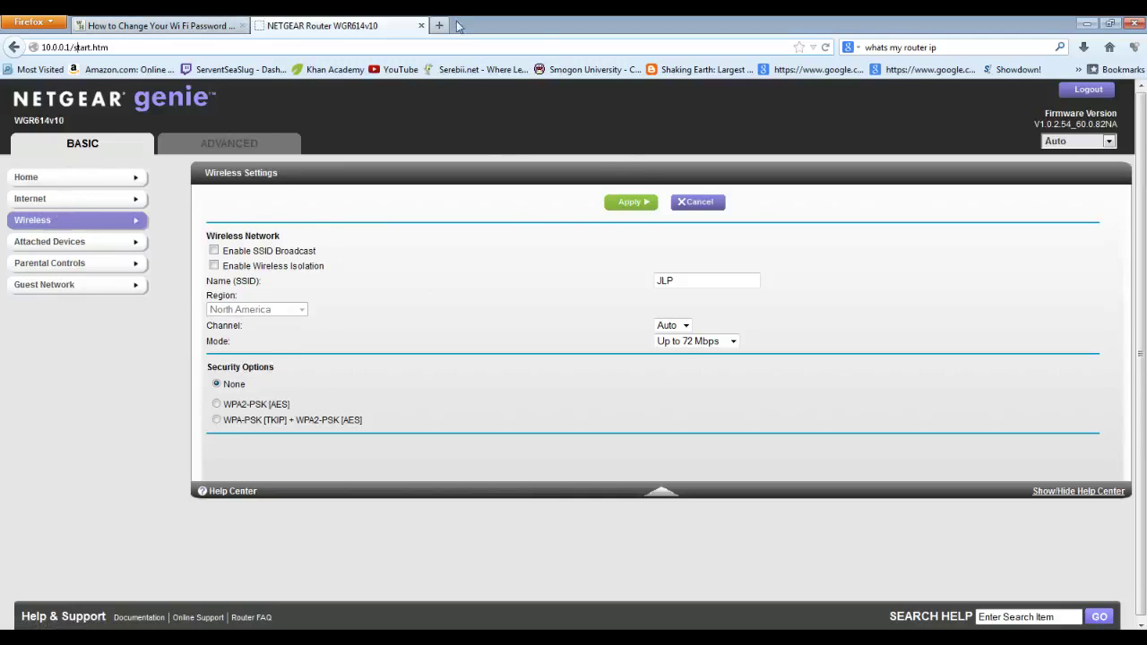
- Close the NETGEAR router tab and scroll the wikiHow article back to its title
{"action": "left_click", "coordinate": [421, 25]}
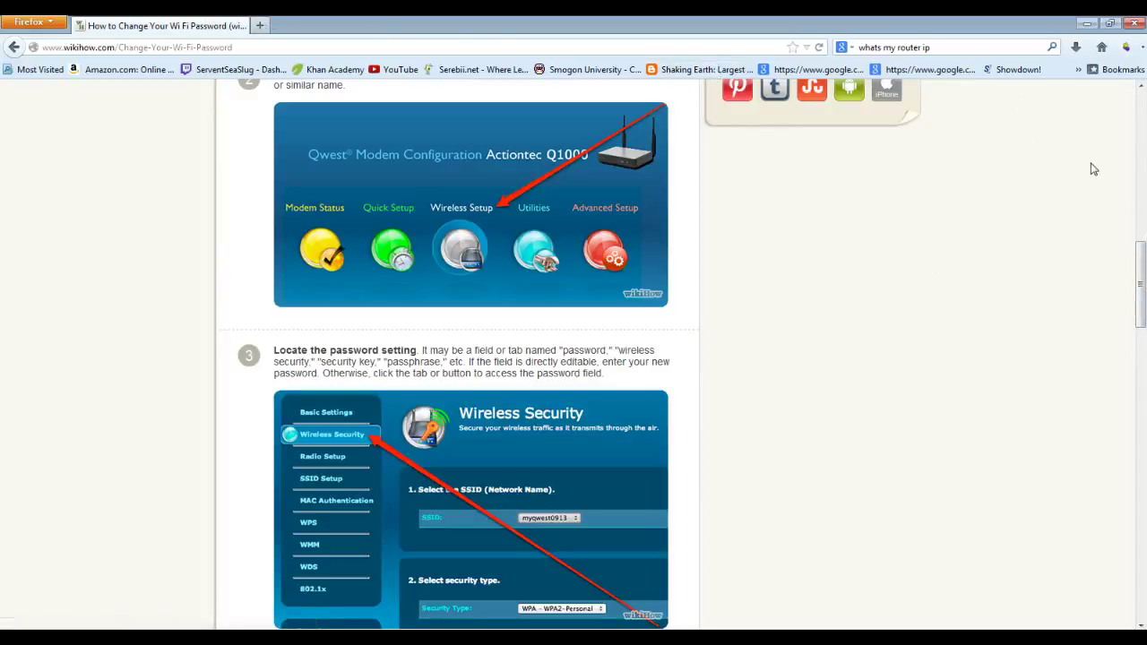
{"action": "left_click_drag", "start_coordinate": [1139, 285], "coordinate": [1137, 130]}
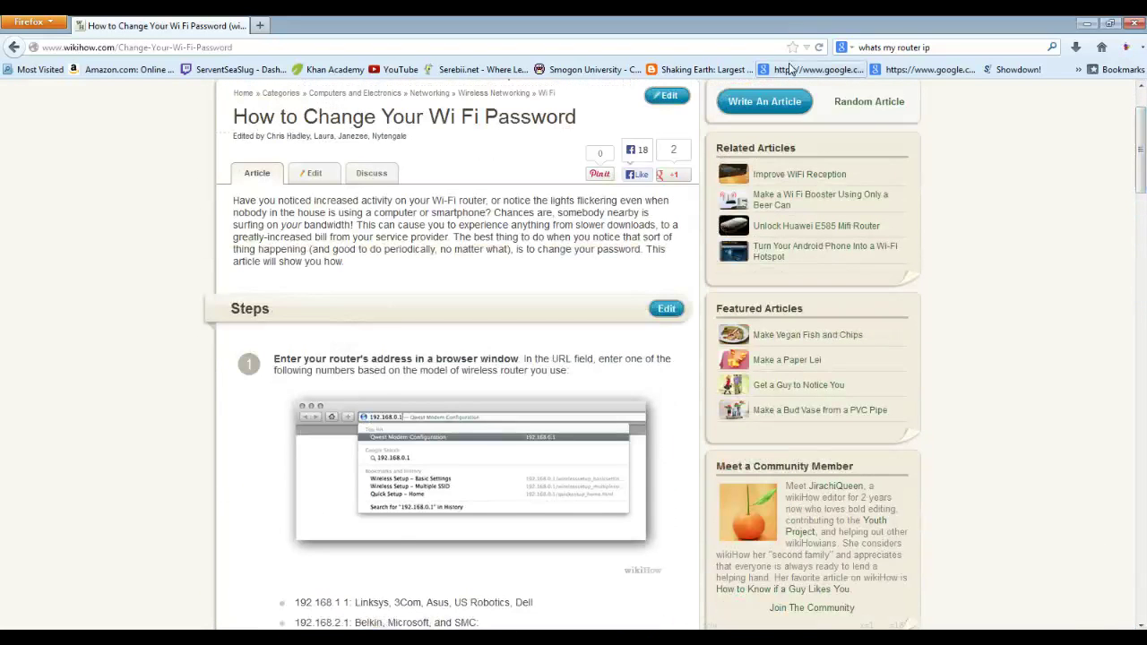
{"action": "key", "text": "alt+Tab"}
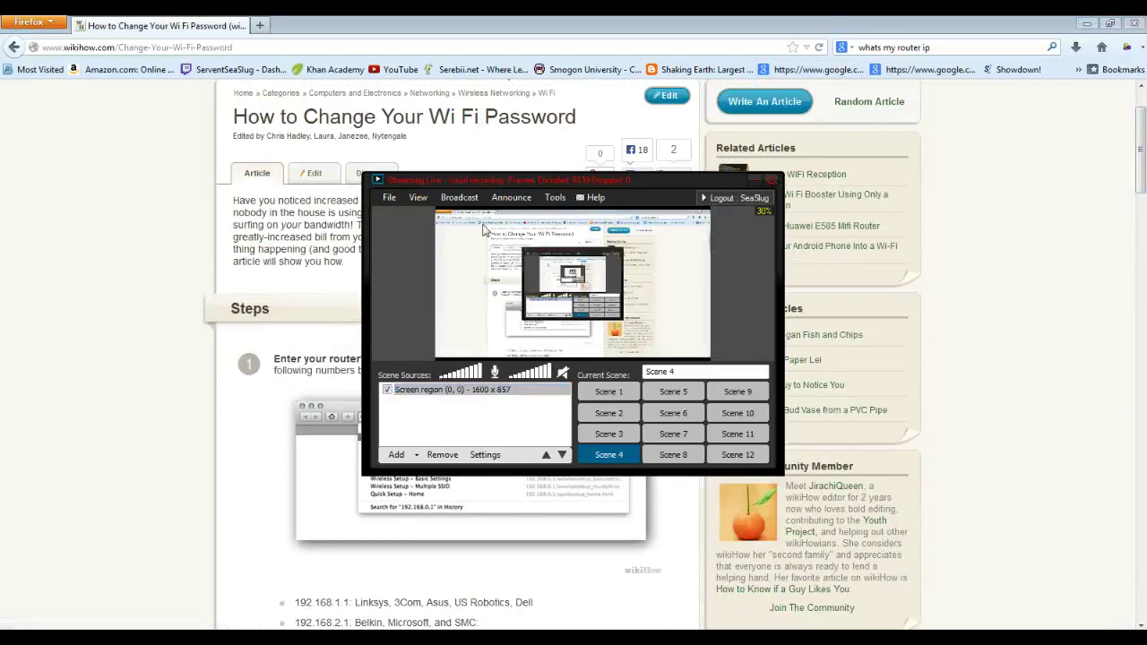